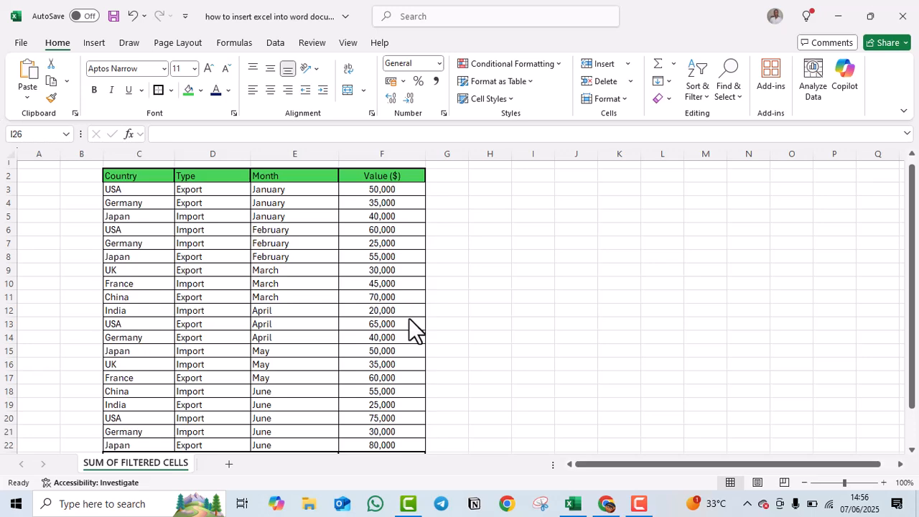
Enter =SUM(F3:F22) in F23 so the SUM TOTAL row shows 945,000.
scroll(410, 331, "down", 3)
scroll(409, 330, "up", 1)
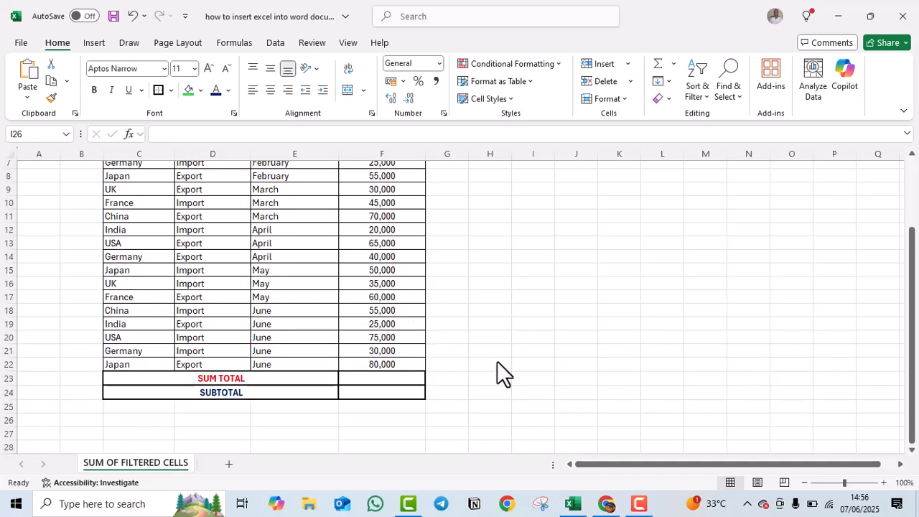
scroll(386, 286, "up", 1)
scroll(381, 275, "up", 1)
scroll(402, 394, "down", 2)
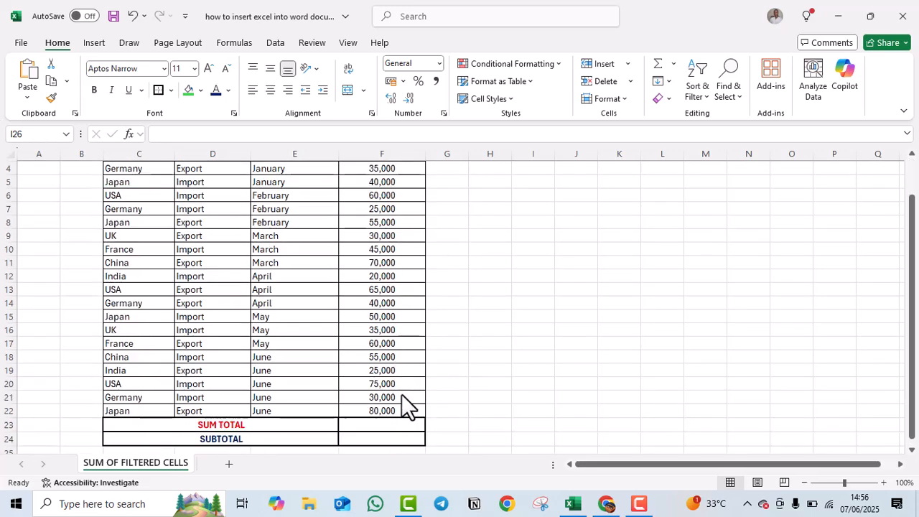
left_click(367, 383)
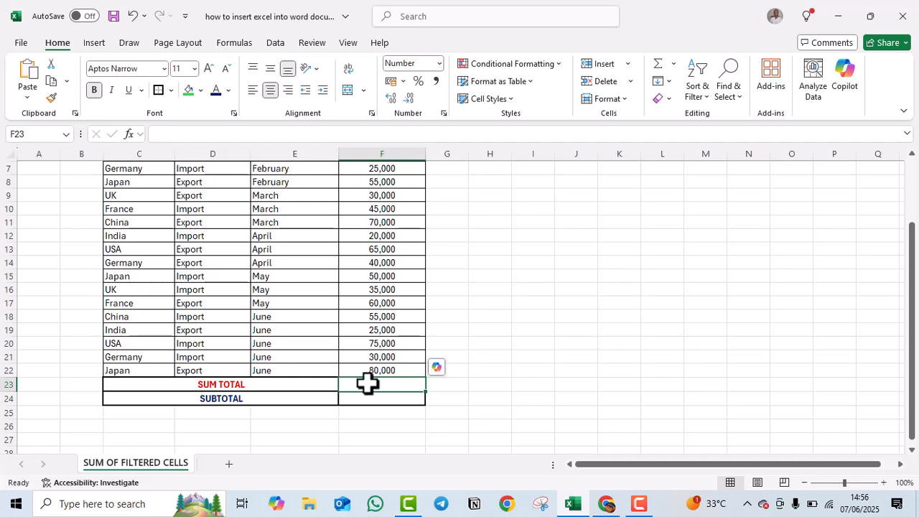
type("=SUM")
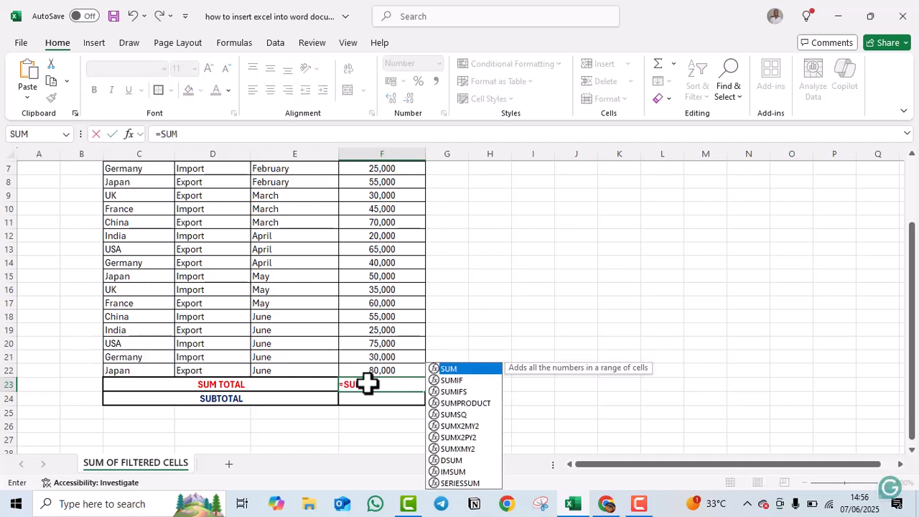
type("(")
scroll(372, 381, "down", 1)
scroll(390, 310, "up", 3)
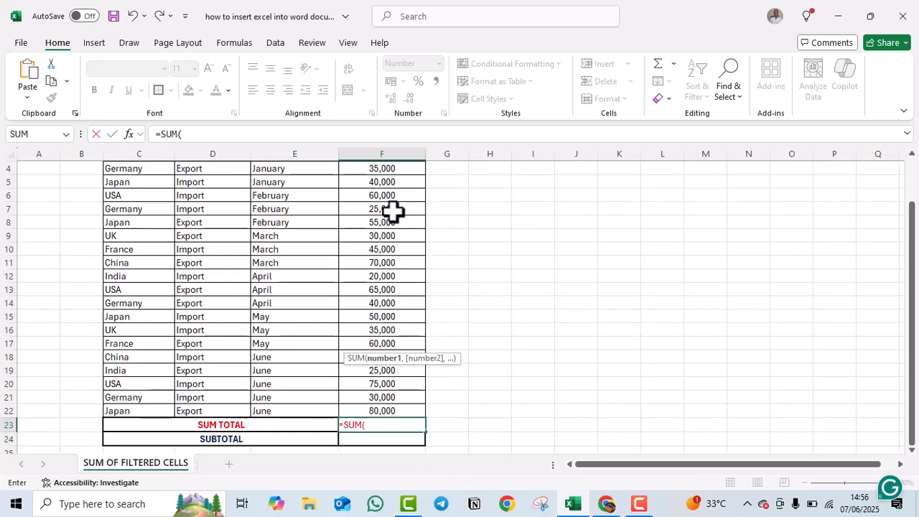
left_click_drag(382, 195, 400, 411)
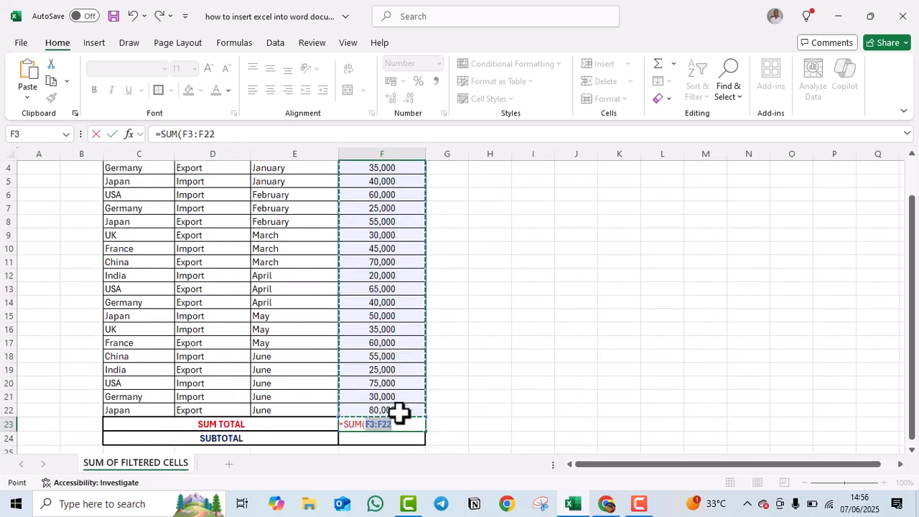
key("Return")
scroll(379, 397, "up", 1)
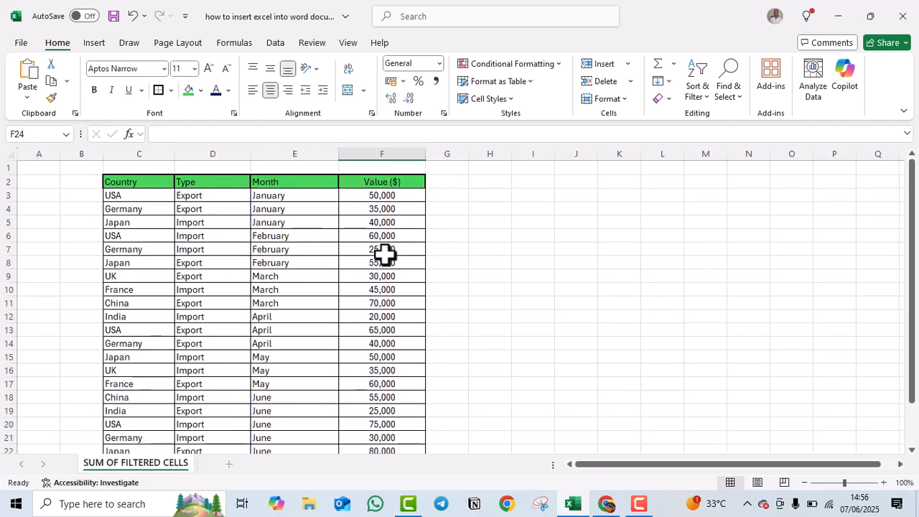
scroll(384, 254, "down", 4)
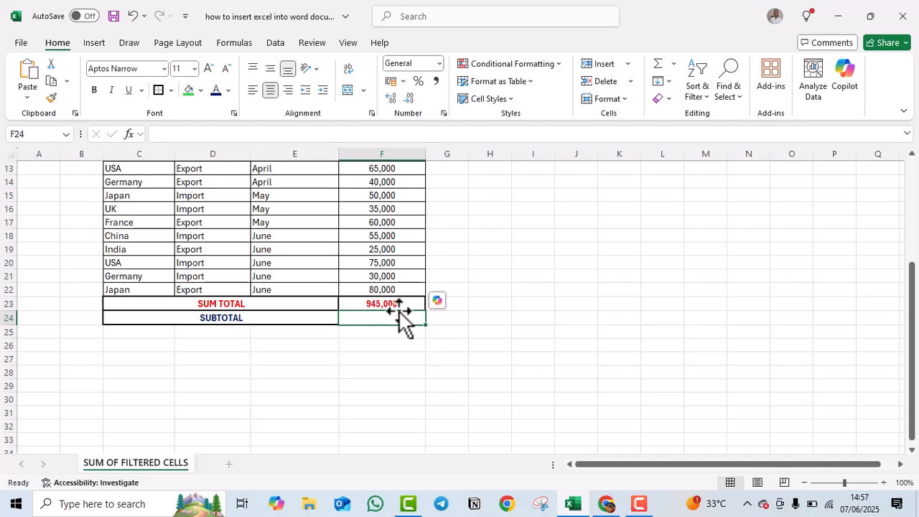
scroll(400, 312, "up", 4)
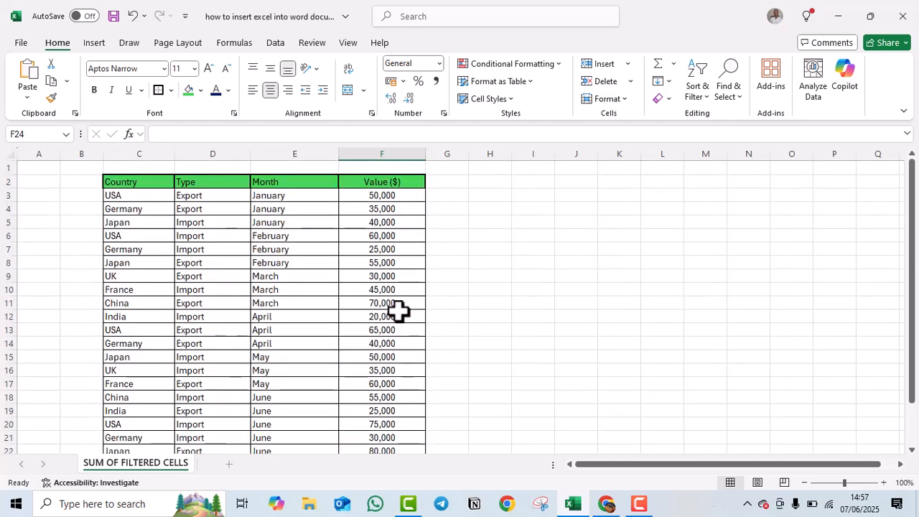
scroll(396, 311, "down", 1)
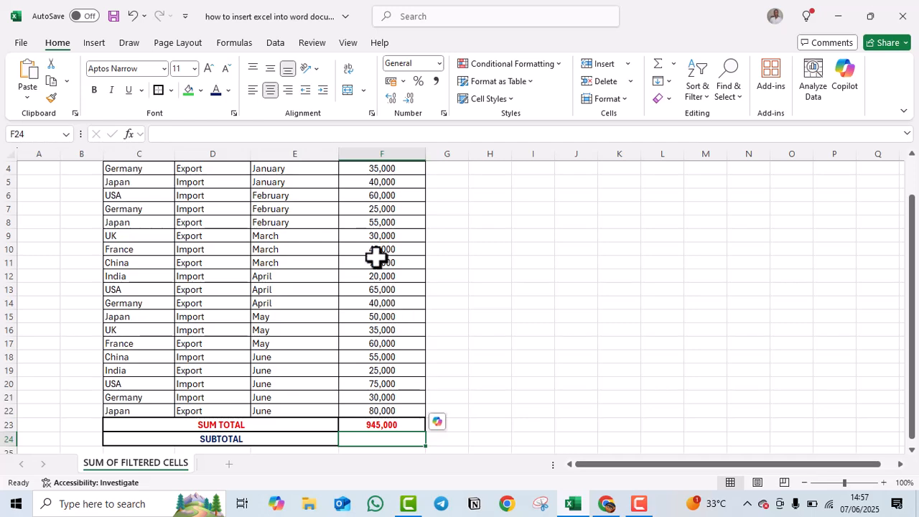
scroll(340, 250, "up", 1)
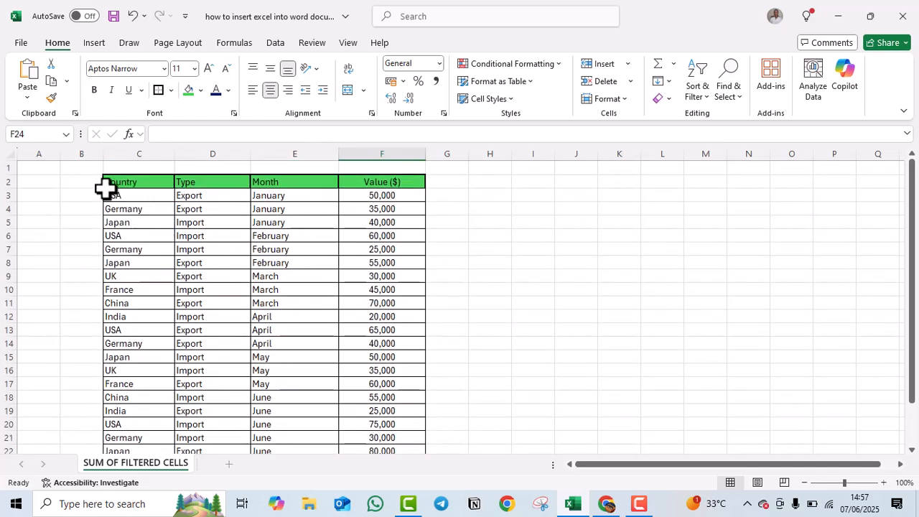
Add filter dropdowns to the header cells C2:F2 from the Data tab.
left_click_drag(108, 183, 384, 186)
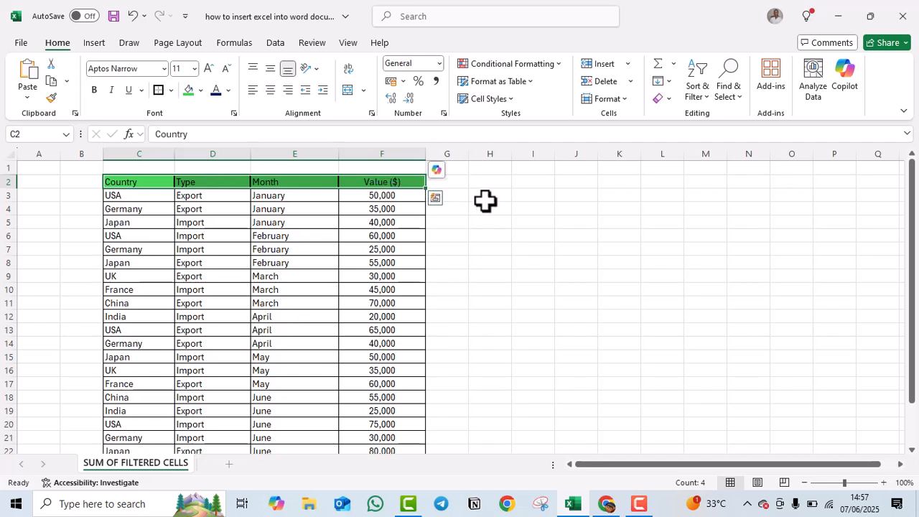
left_click(277, 43)
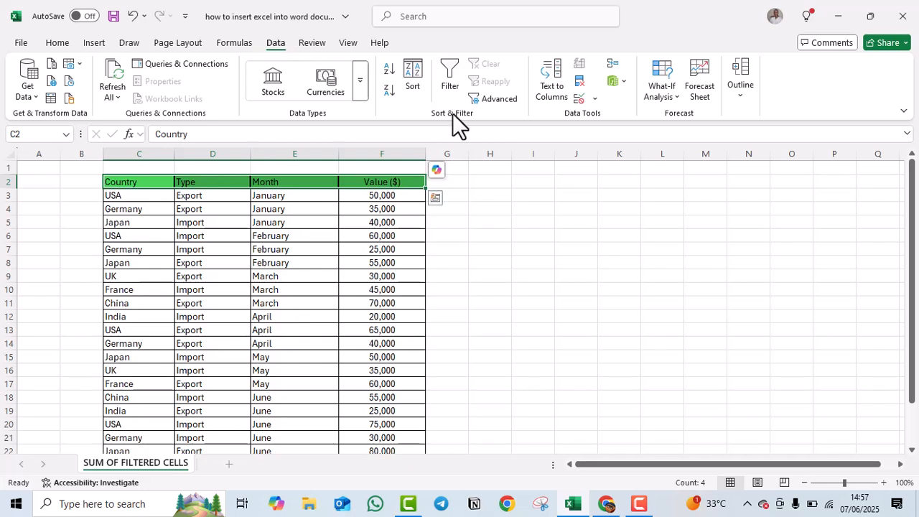
left_click(450, 76)
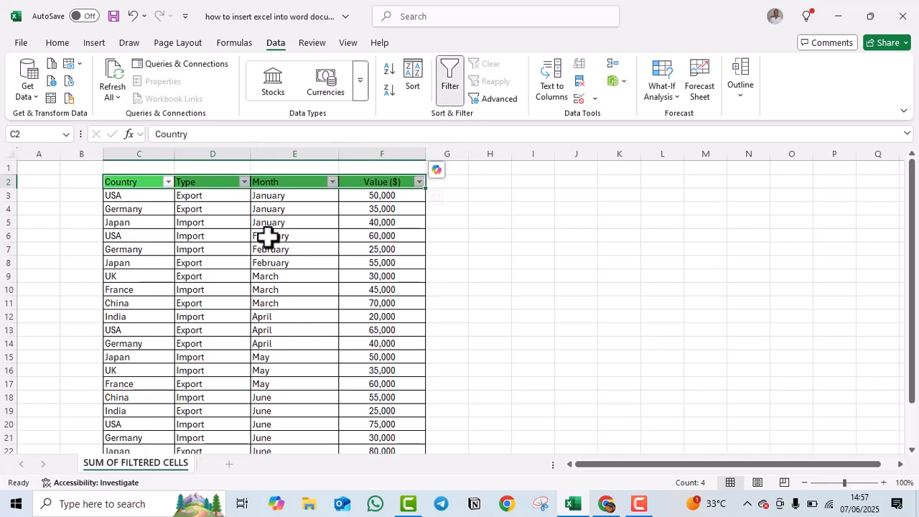
scroll(372, 323, "down", 1)
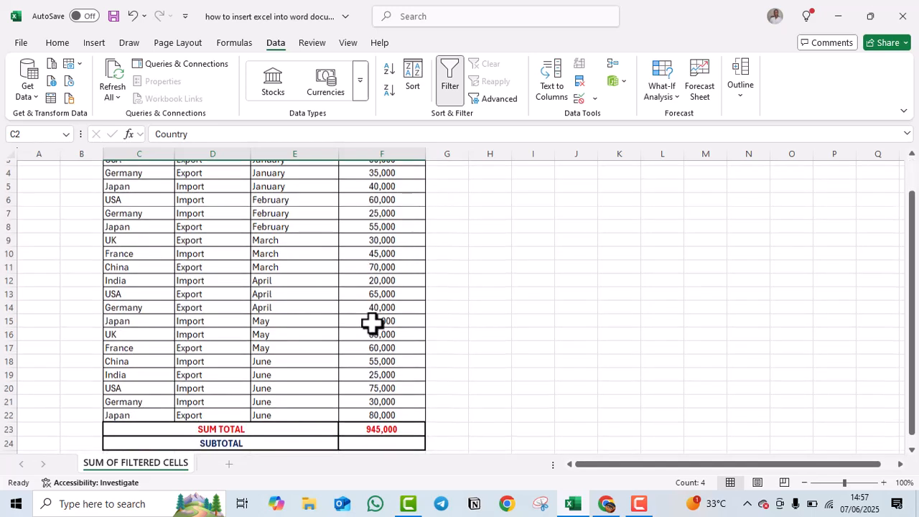
scroll(281, 298, "up", 1)
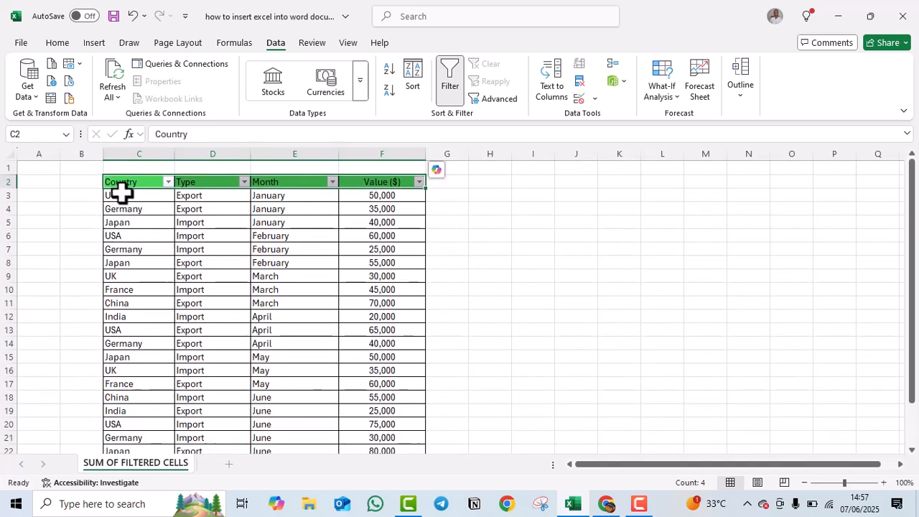
Filter Country to USA only, keeping the SUBTOTAL and SUM TOTAL rows visible.
left_click(169, 183)
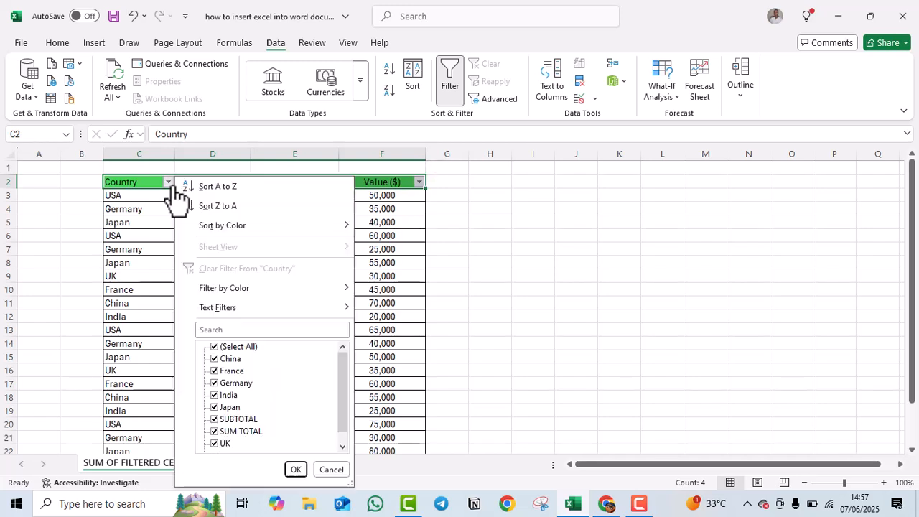
left_click(214, 347)
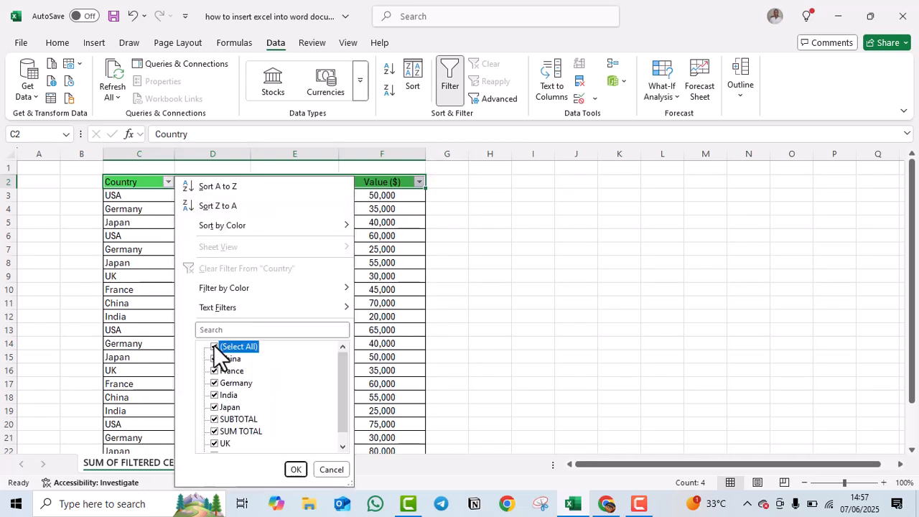
left_click(214, 420)
left_click(214, 432)
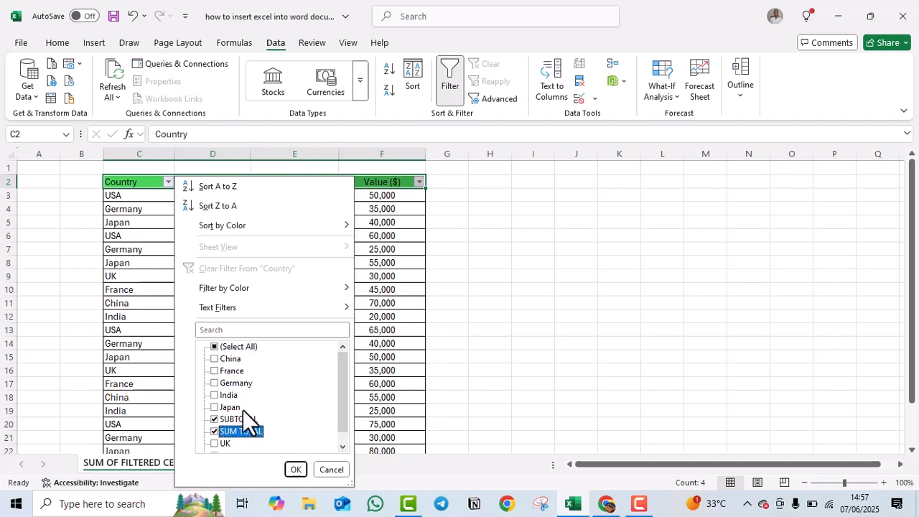
scroll(222, 420, "down", 1)
left_click(219, 444)
left_click(296, 469)
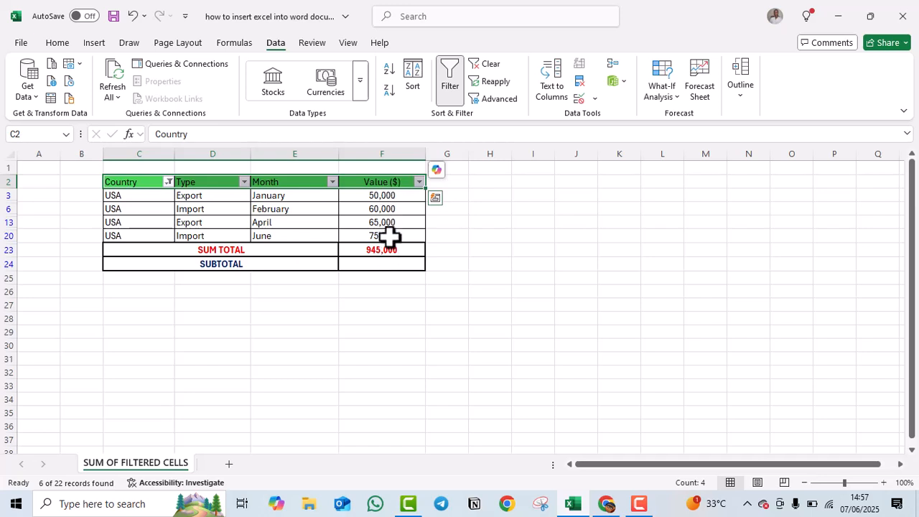
Enter =SUBTOTAL(9,F3:F20) in F24 so it sums the visible USA values to 250000.
left_click(380, 266)
type("=")
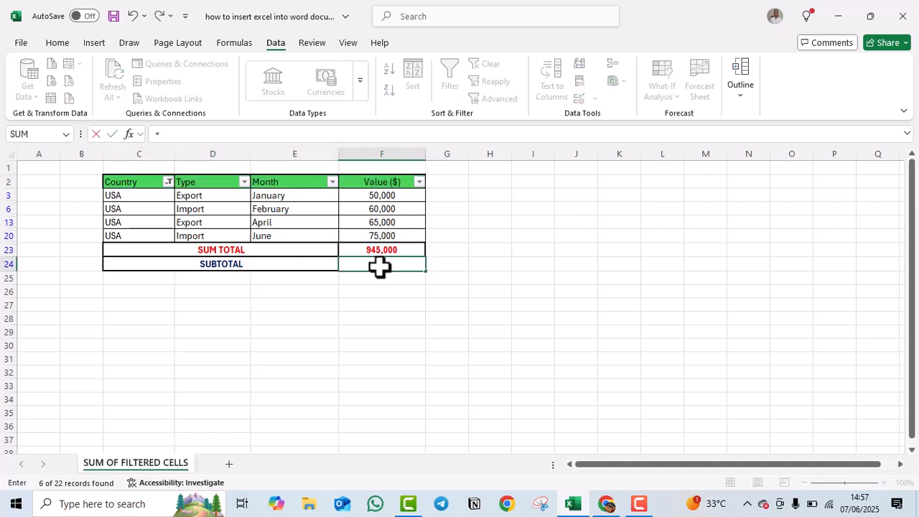
type("S")
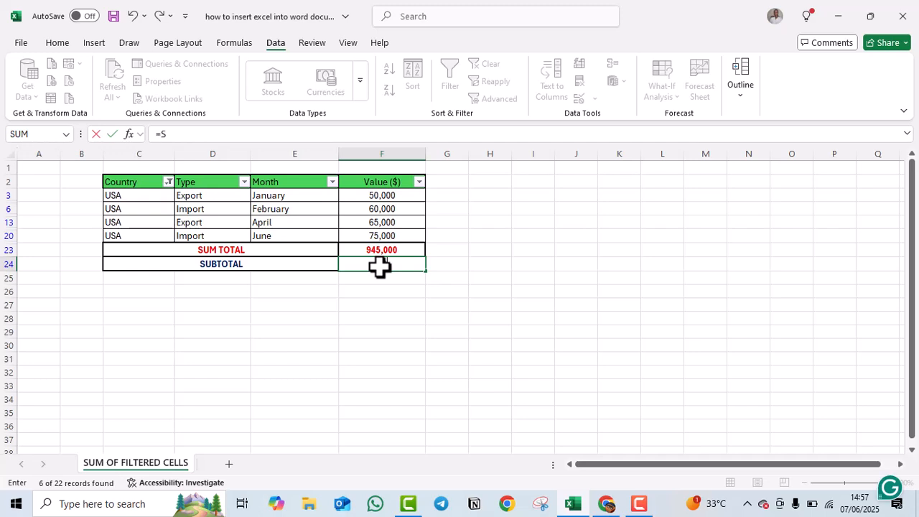
type("UBTOTA")
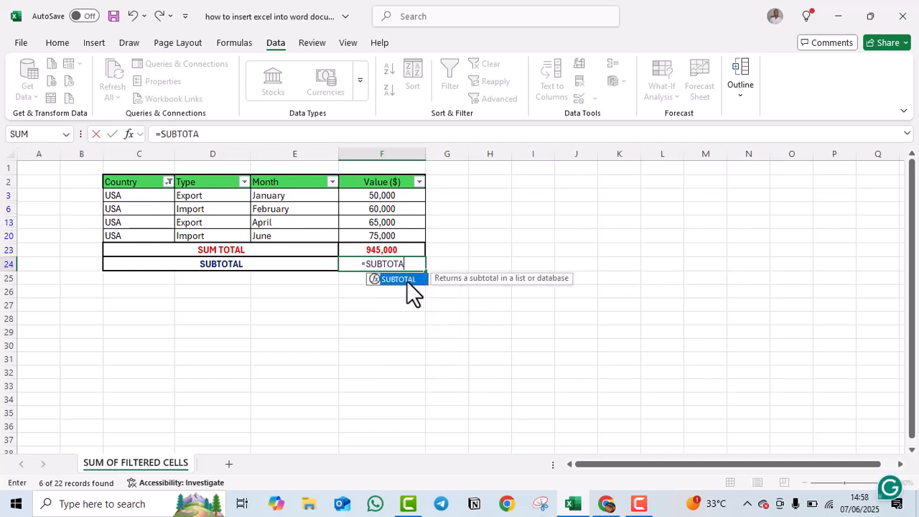
double_click(407, 281)
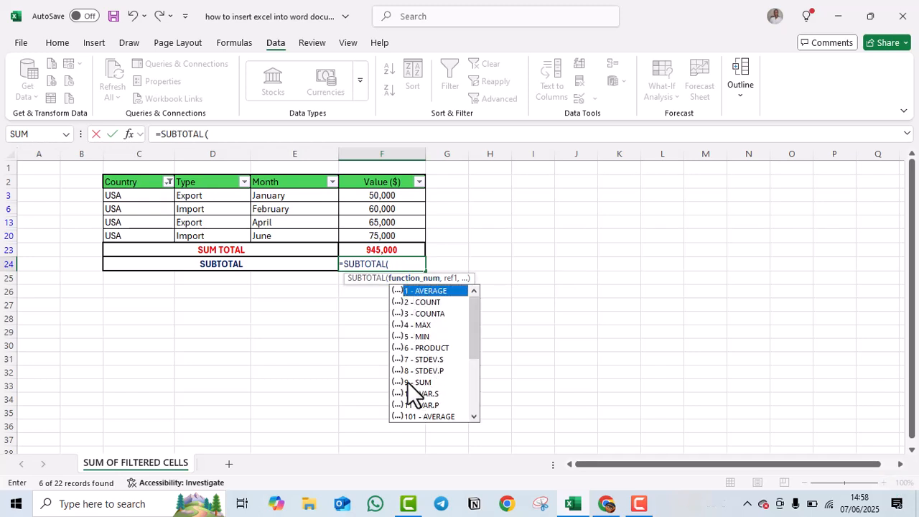
type("9,")
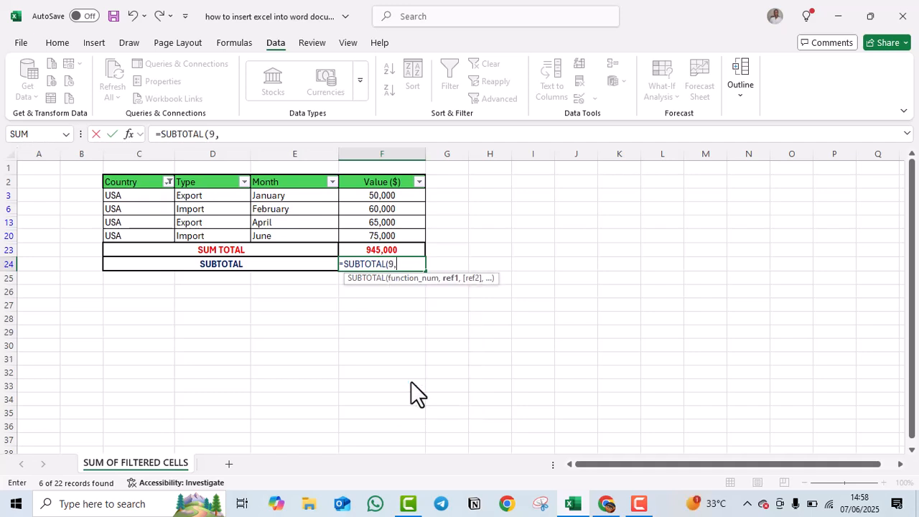
left_click_drag(376, 198, 377, 237)
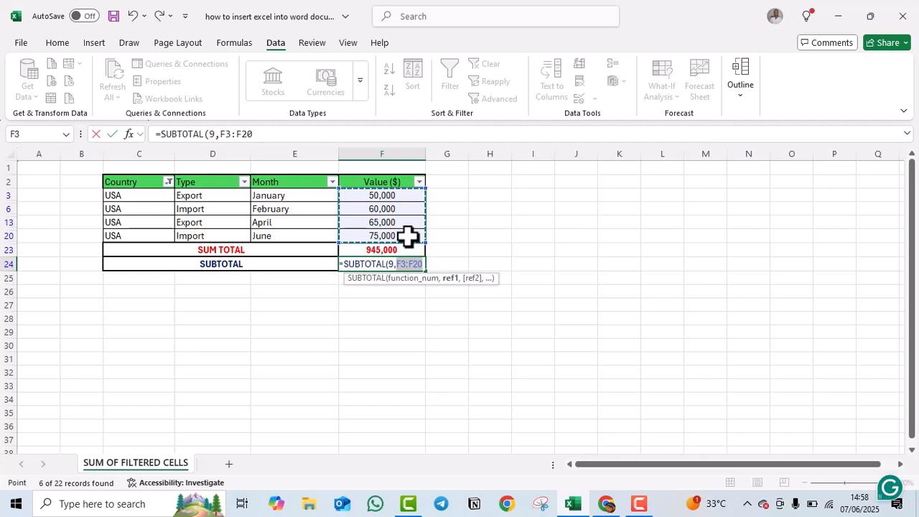
key("Return")
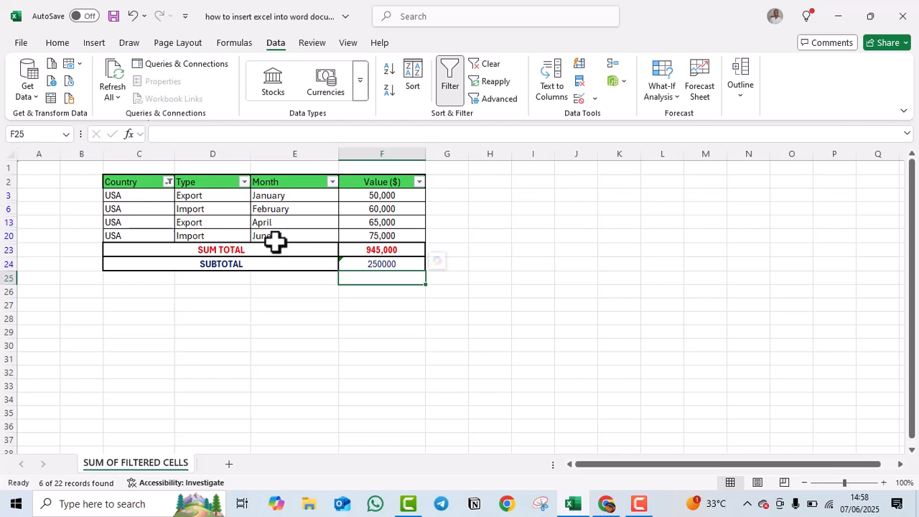
Switch the Country filter from USA to Germany.
left_click(648, 504)
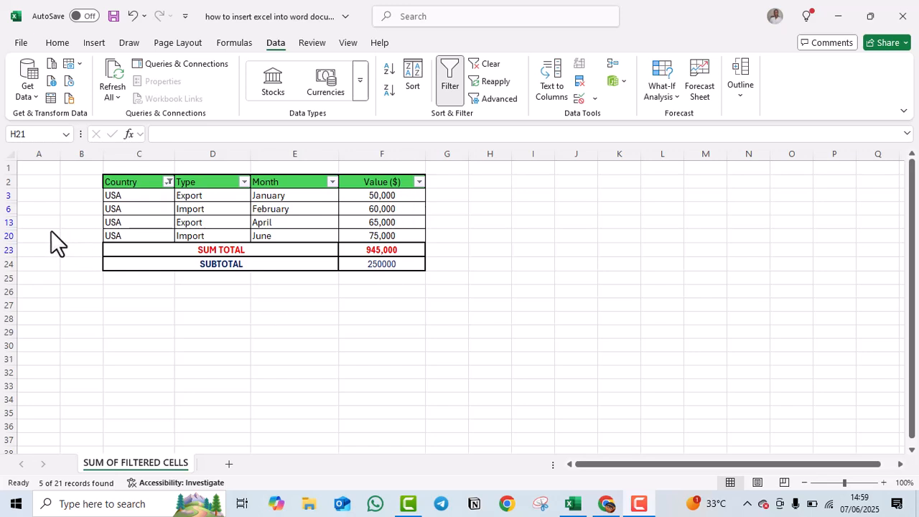
left_click(168, 182)
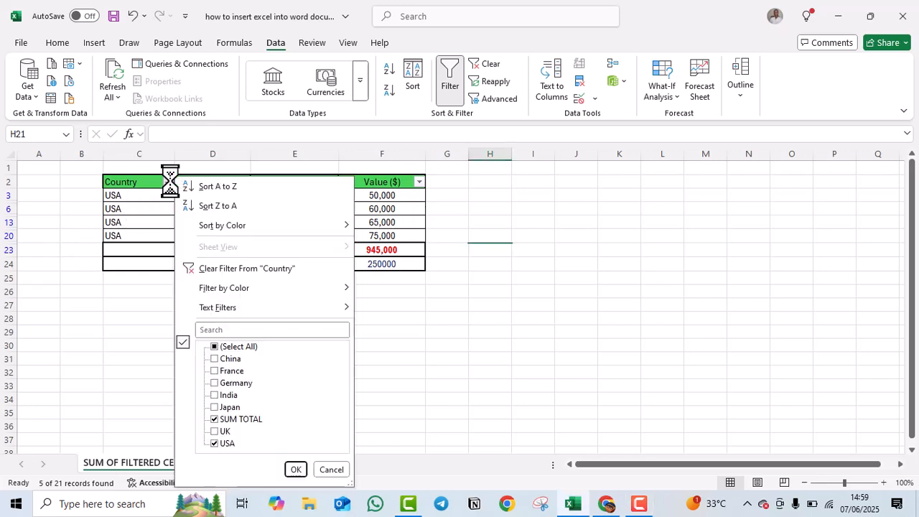
left_click(214, 383)
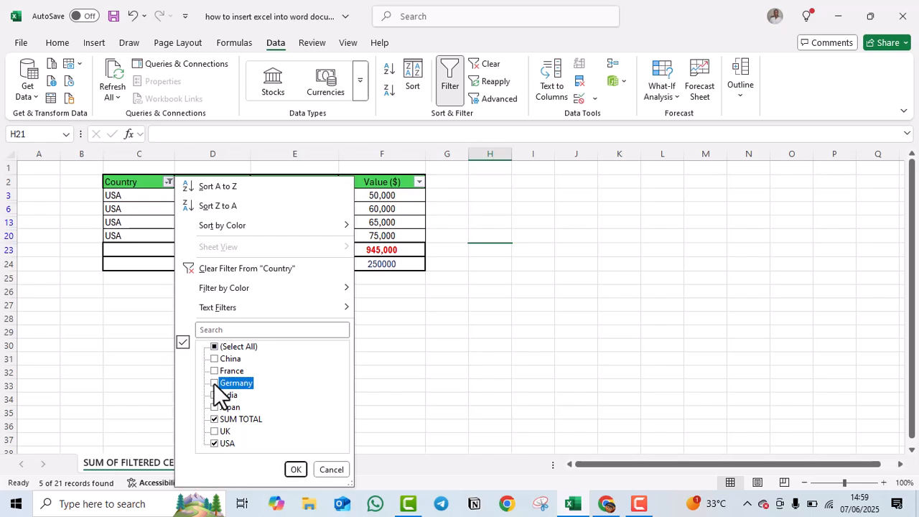
left_click(215, 444)
left_click(296, 470)
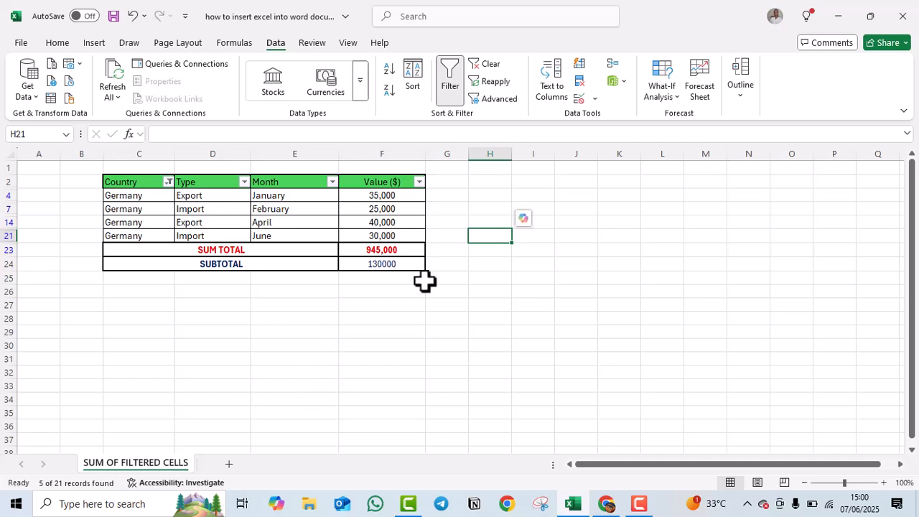
Begin re-entering F24 as a SUBTOTAL formula from the autocomplete list.
left_click(381, 264)
type("=")
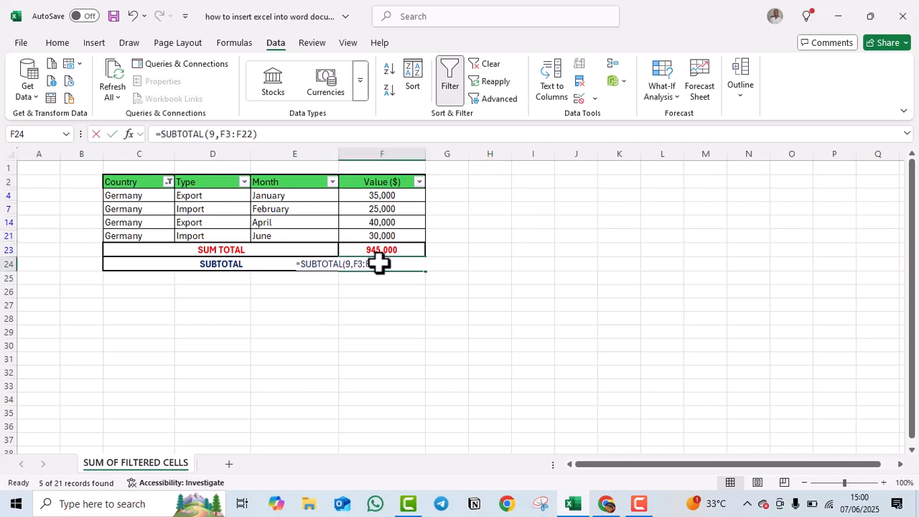
type("SU")
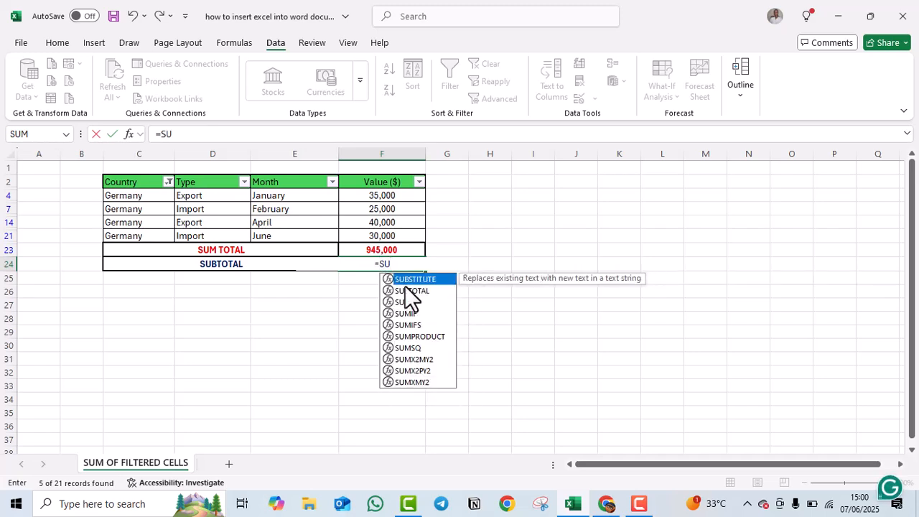
double_click(408, 291)
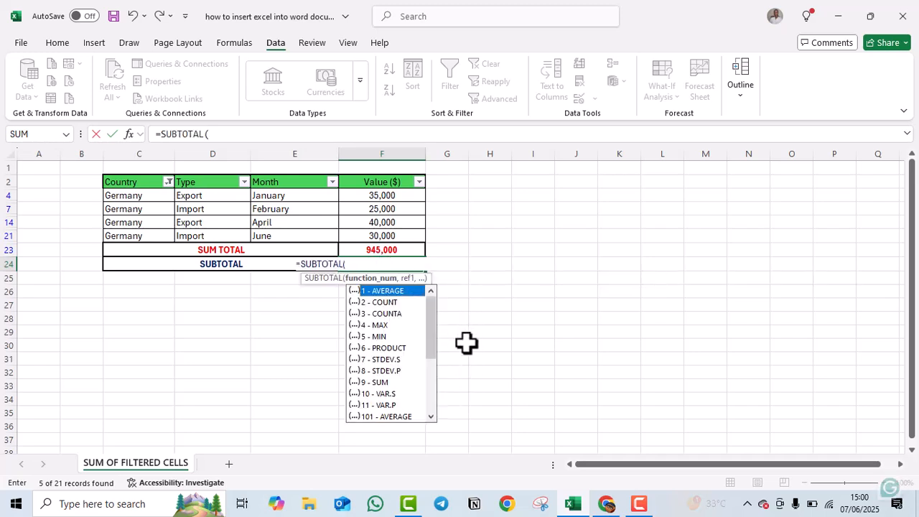
scroll(395, 337, "down", 2)
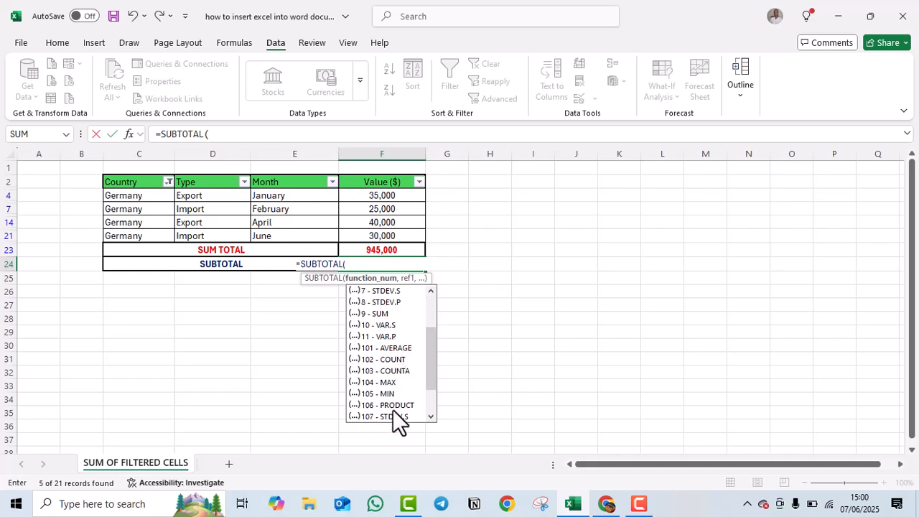
scroll(390, 370, "up", 2)
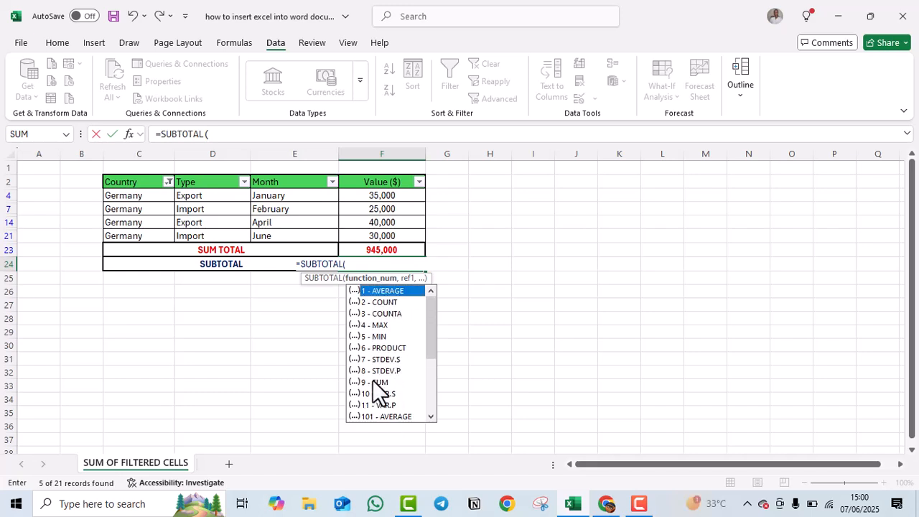
scroll(381, 388, "down", 2)
scroll(389, 404, "down", 1)
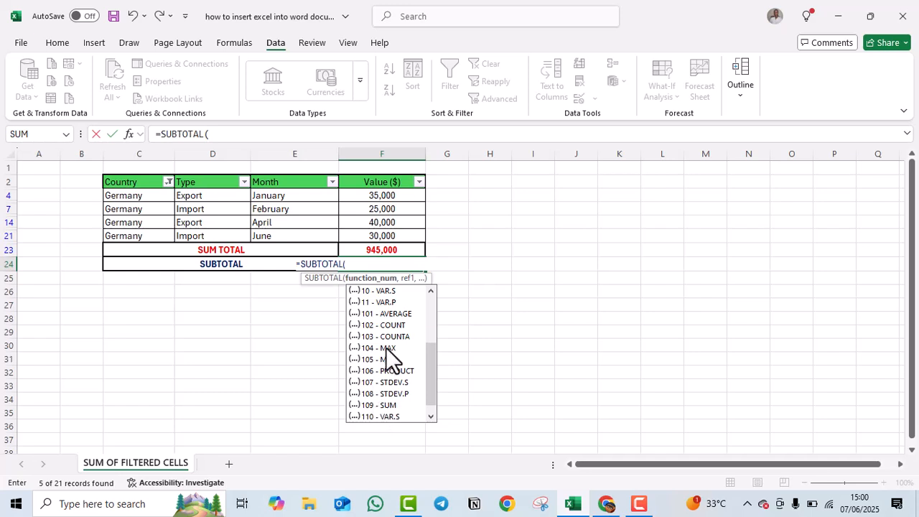
scroll(383, 349, "up", 3)
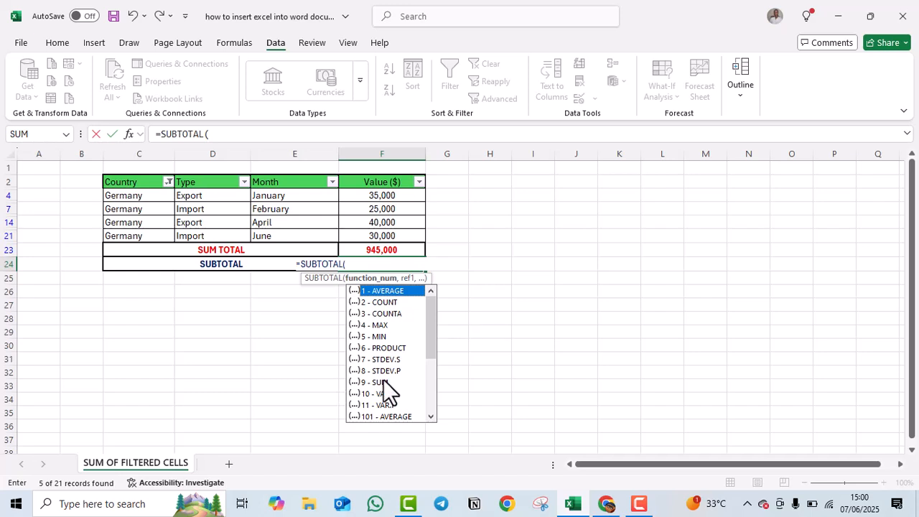
Remove the stray J31 reference and complete =SUBTOTAL(9,F4:F21), giving 130000.
left_click(572, 359)
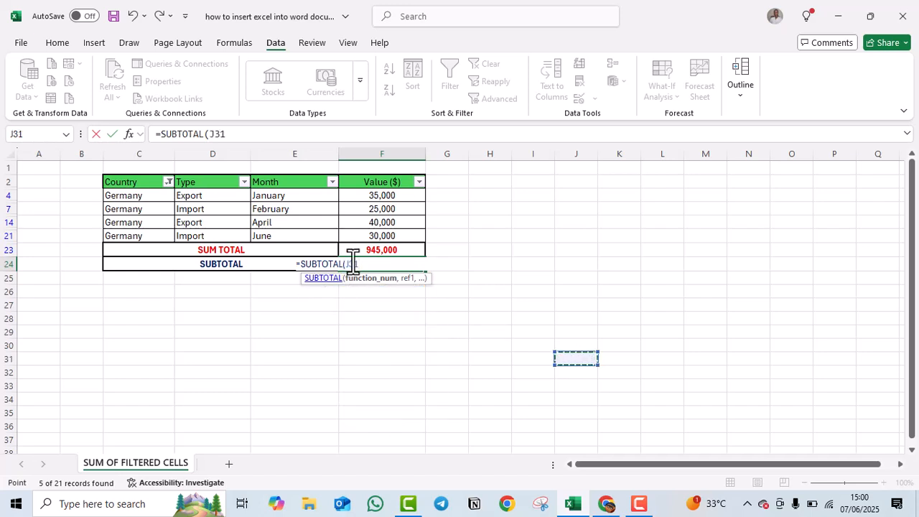
key("BackSpace")
key("BackSpace")
key("BackSpace")
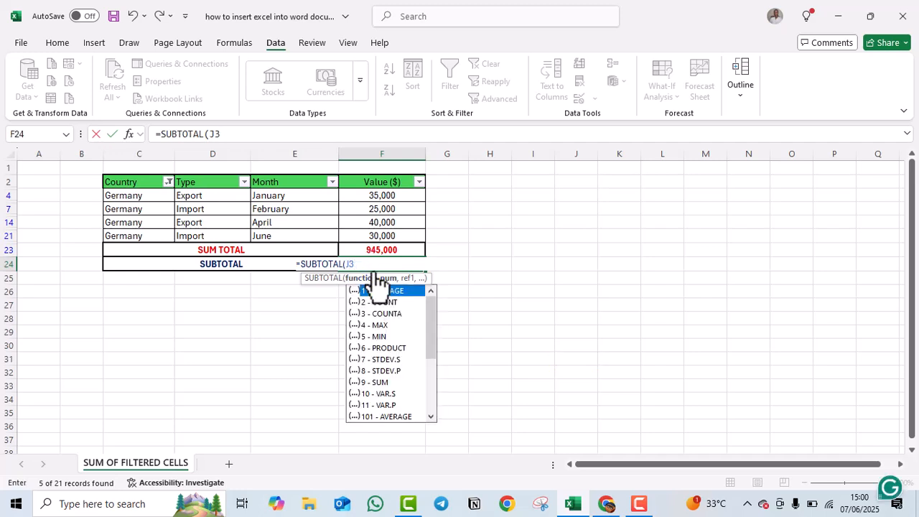
type("9,")
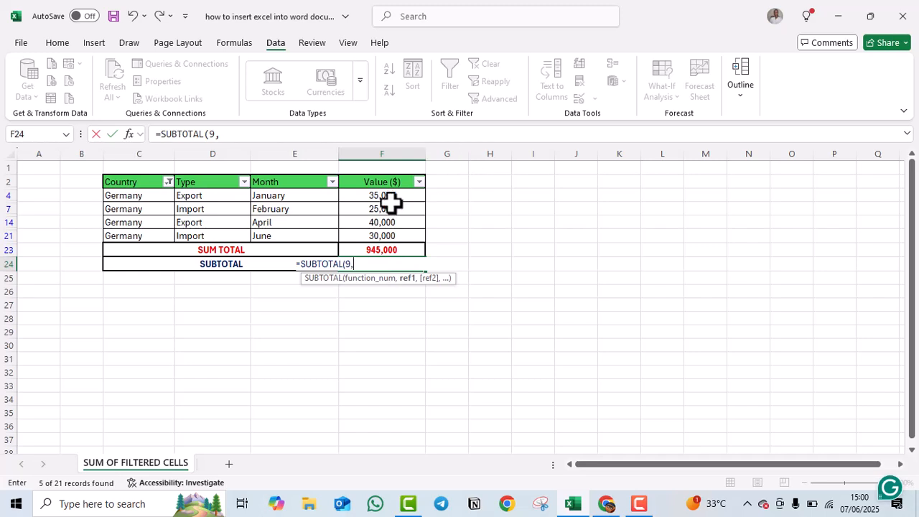
left_click_drag(386, 195, 393, 242)
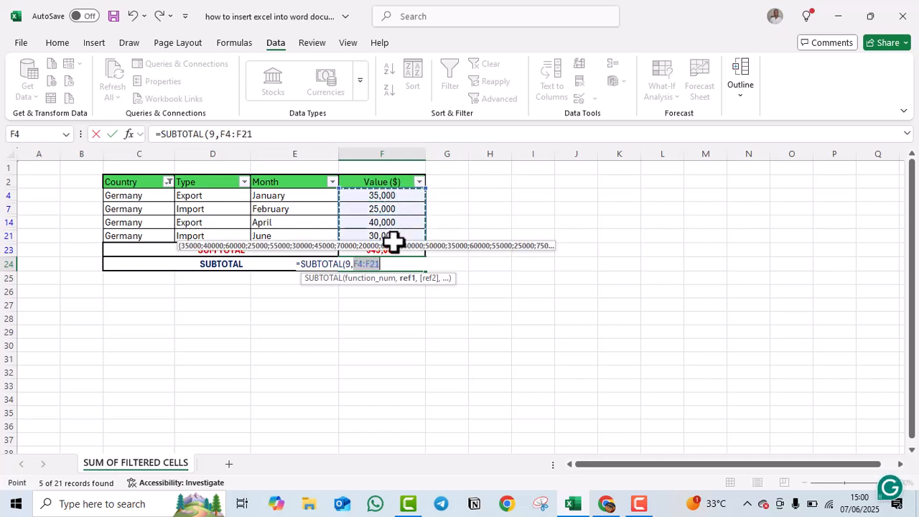
key("Return")
left_click(414, 335)
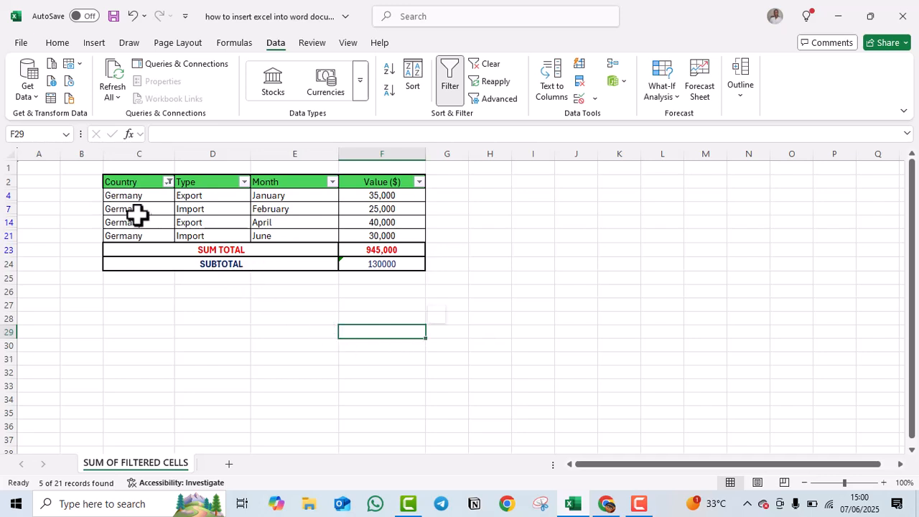
Tick (Select All) in the Country filter to show every country, then check F24's formula.
left_click(168, 181)
left_click(214, 346)
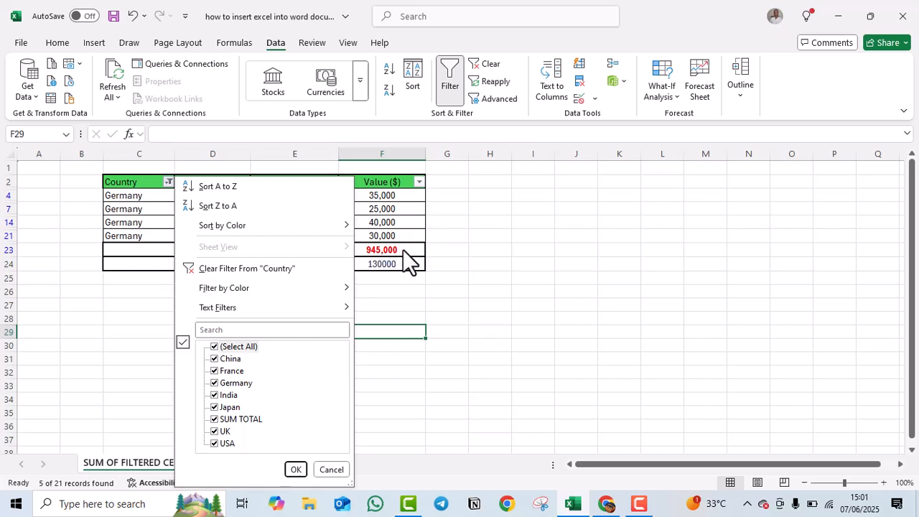
left_click(295, 469)
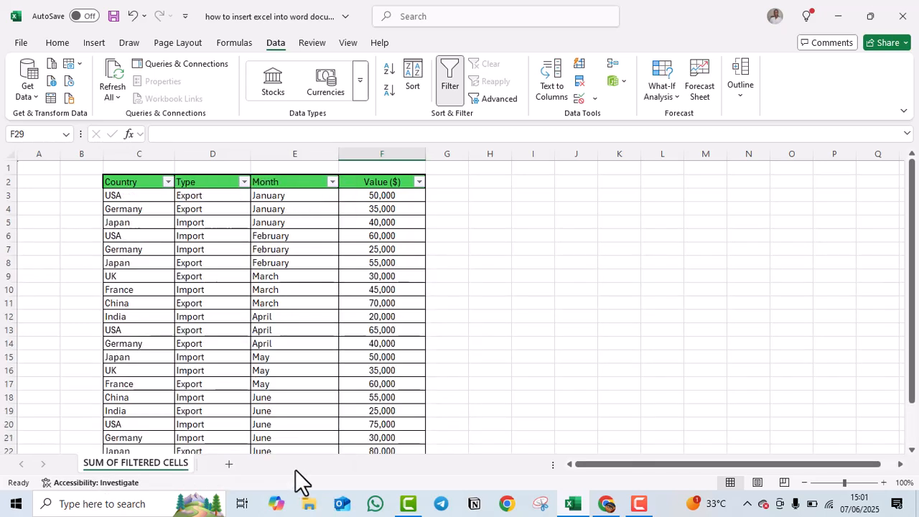
scroll(413, 309, "down", 4)
left_click(377, 316)
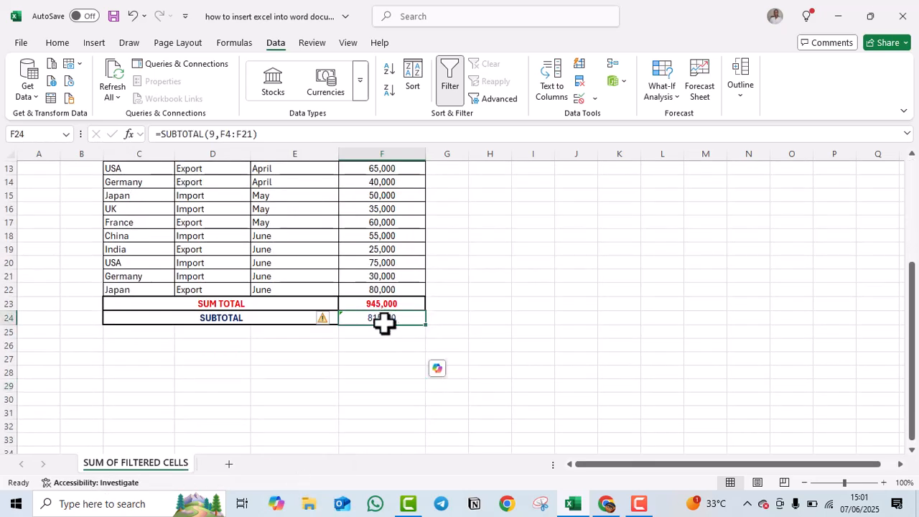
scroll(390, 341, "up", 4)
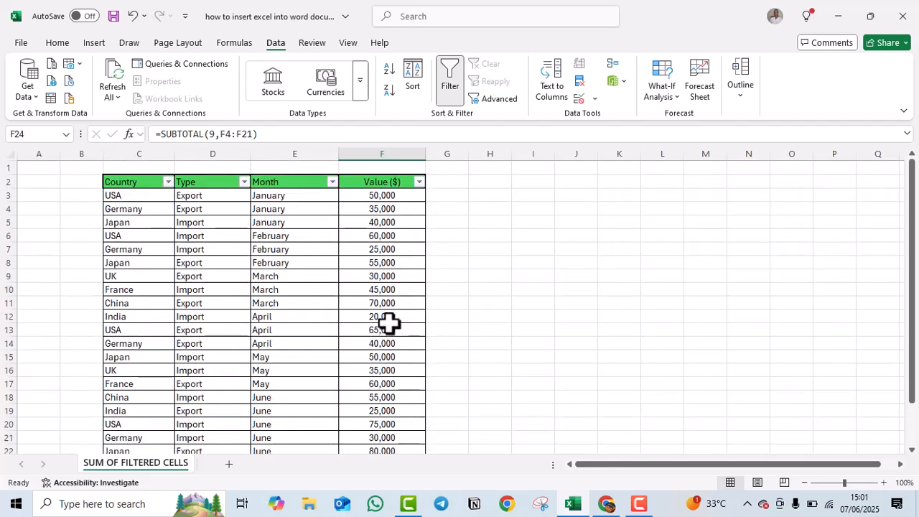
scroll(390, 325, "down", 3)
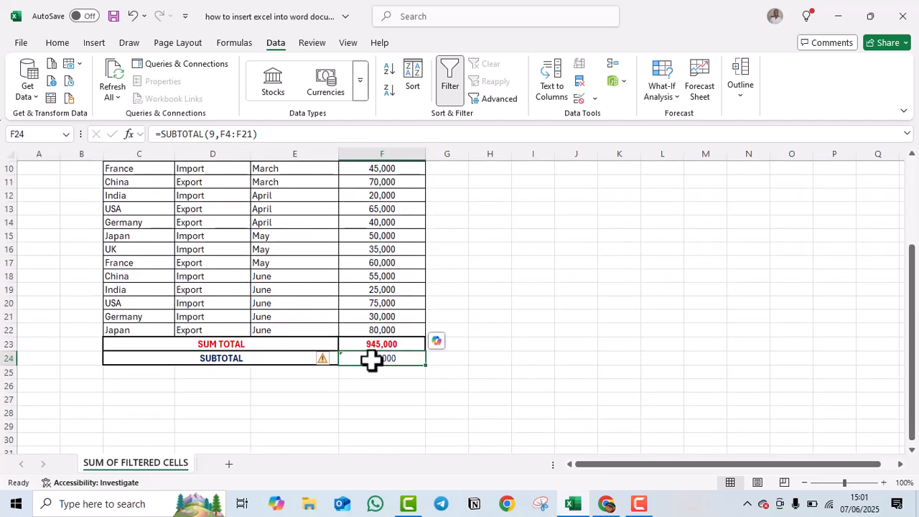
Re-enter F24 as =SUBTOTAL(9,F3:F22), showing 945000 to match SUM TOTAL.
type("=")
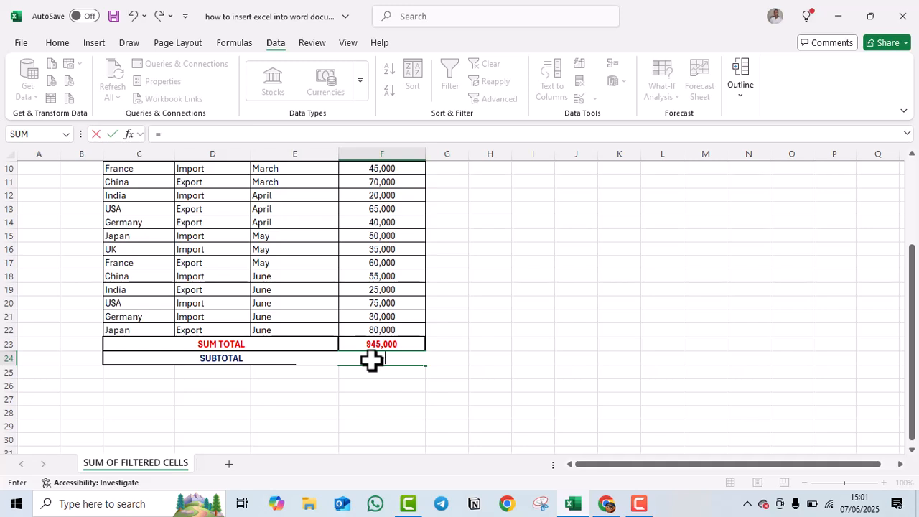
type("SUB")
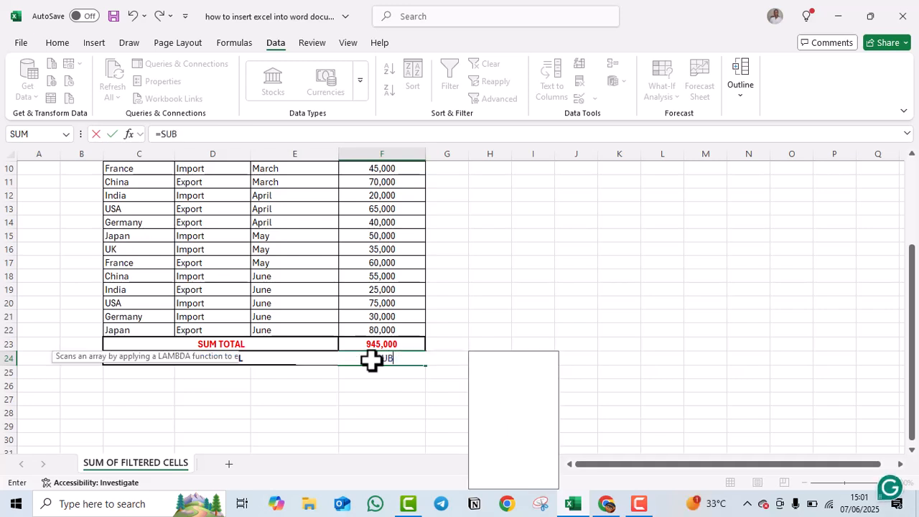
left_click(421, 386)
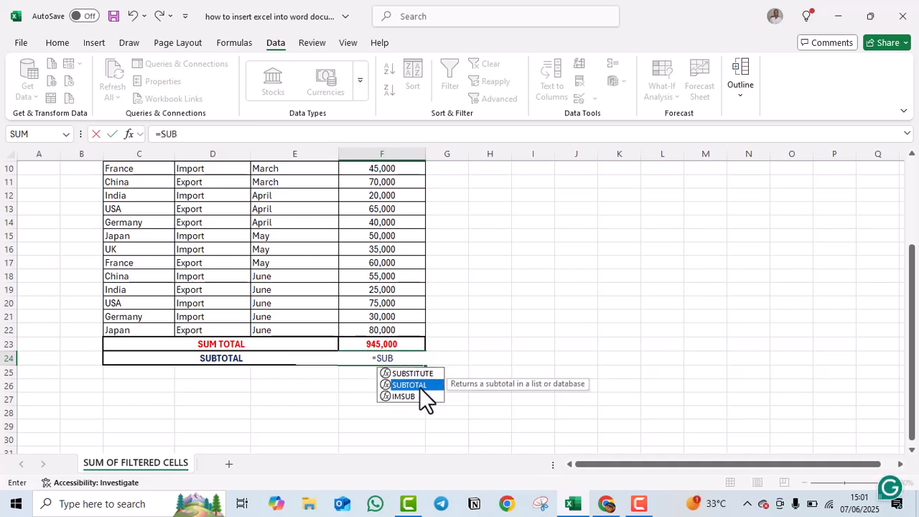
double_click(421, 387)
left_click(361, 357)
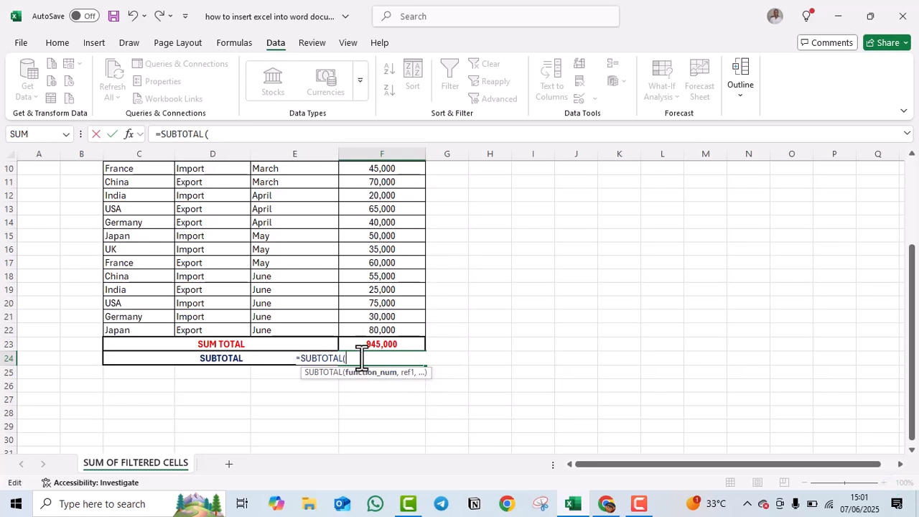
type("9,")
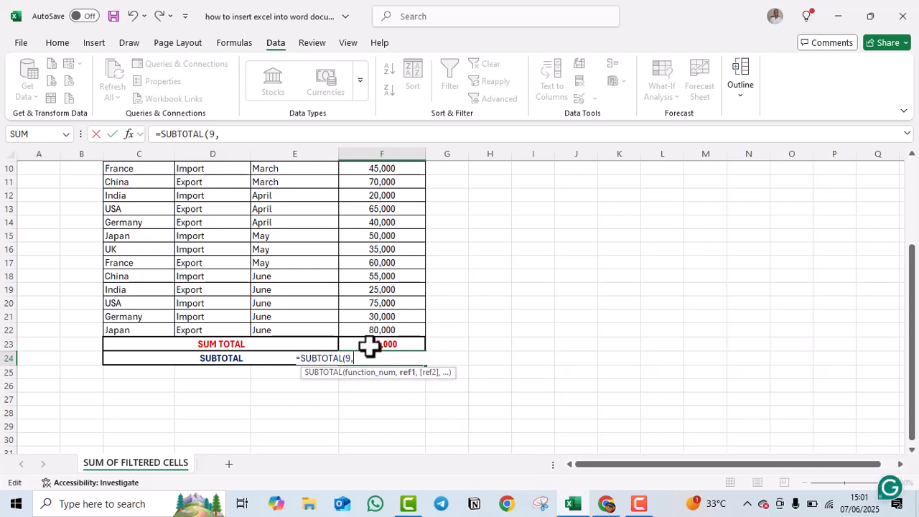
scroll(415, 277, "up", 3)
left_click_drag(381, 199, 381, 424)
left_click_drag(377, 491, 395, 426)
scroll(395, 426, "down", 1)
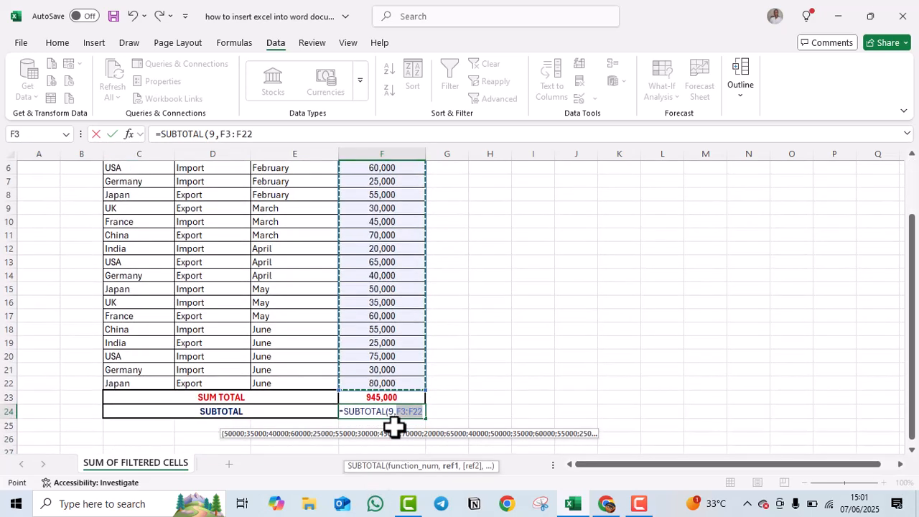
key("Return")
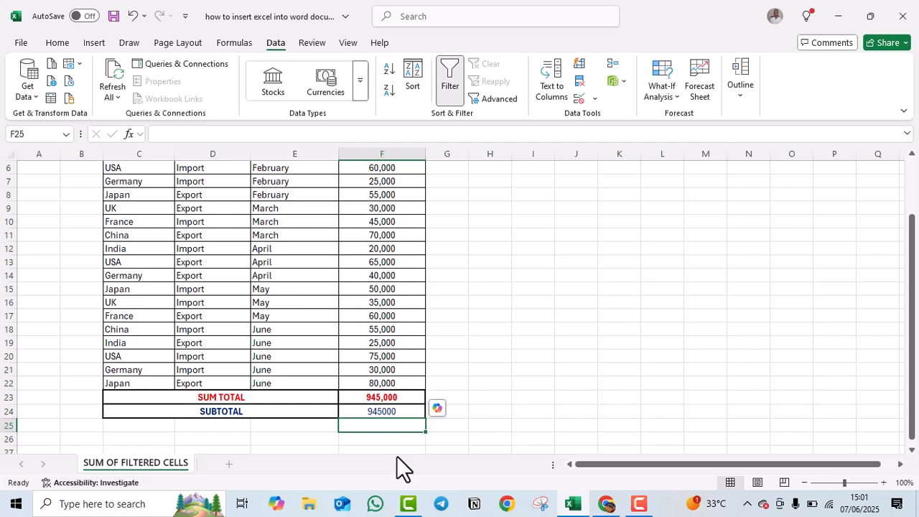
scroll(447, 340, "up", 2)
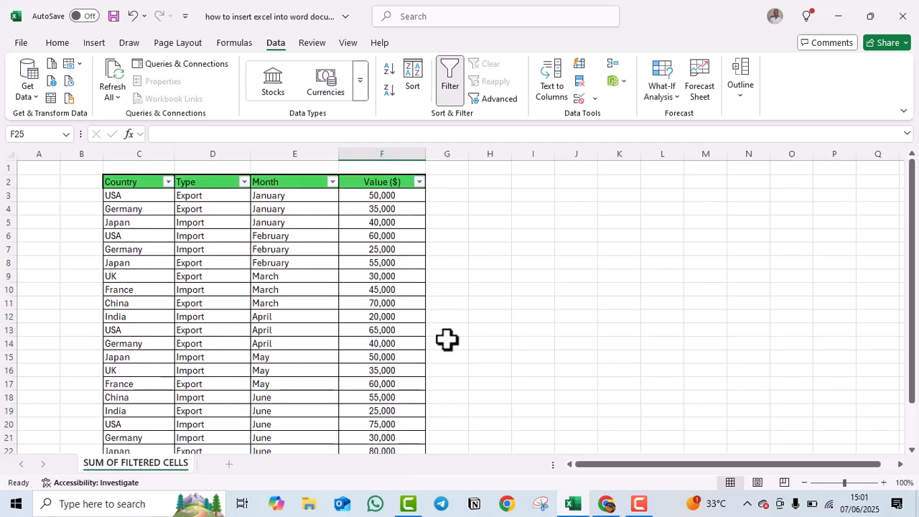